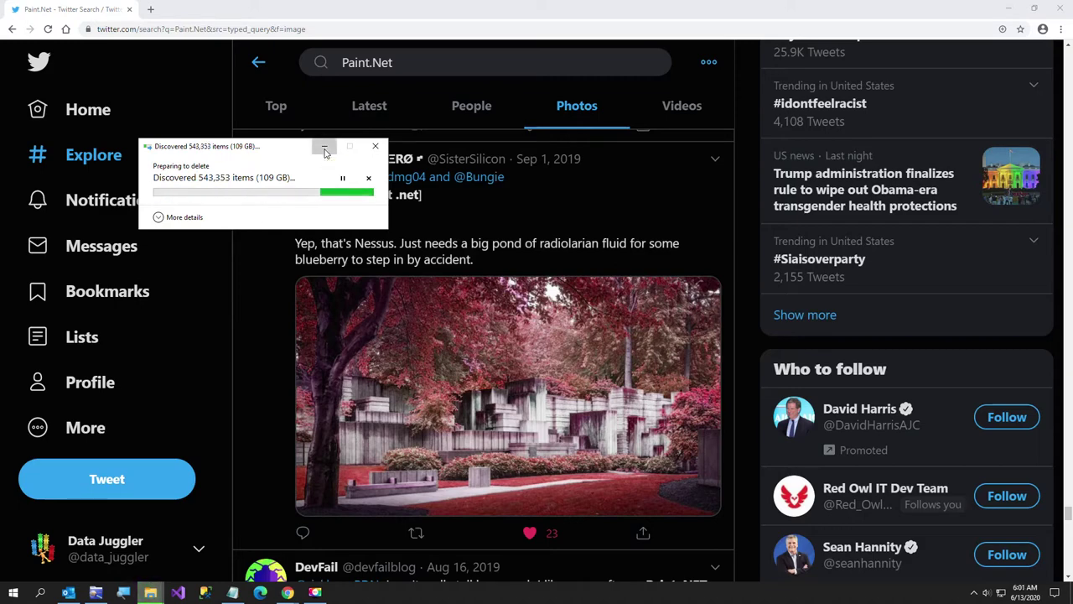
Minimize the deletion progress window and copy the Paint .net tweet's park photo
left_click(325, 151)
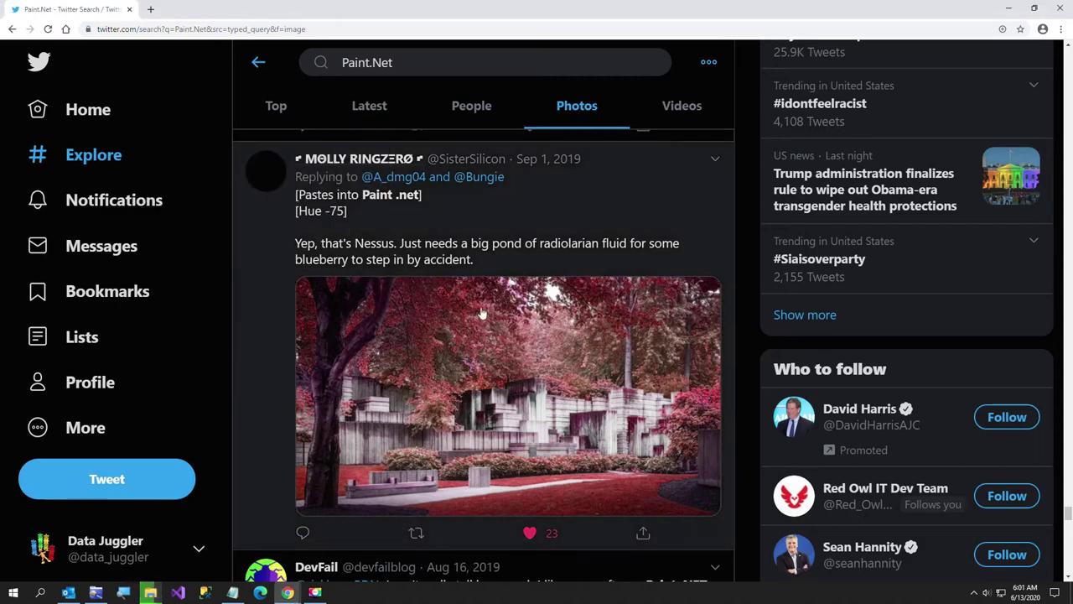
right_click(549, 502)
left_click(598, 458)
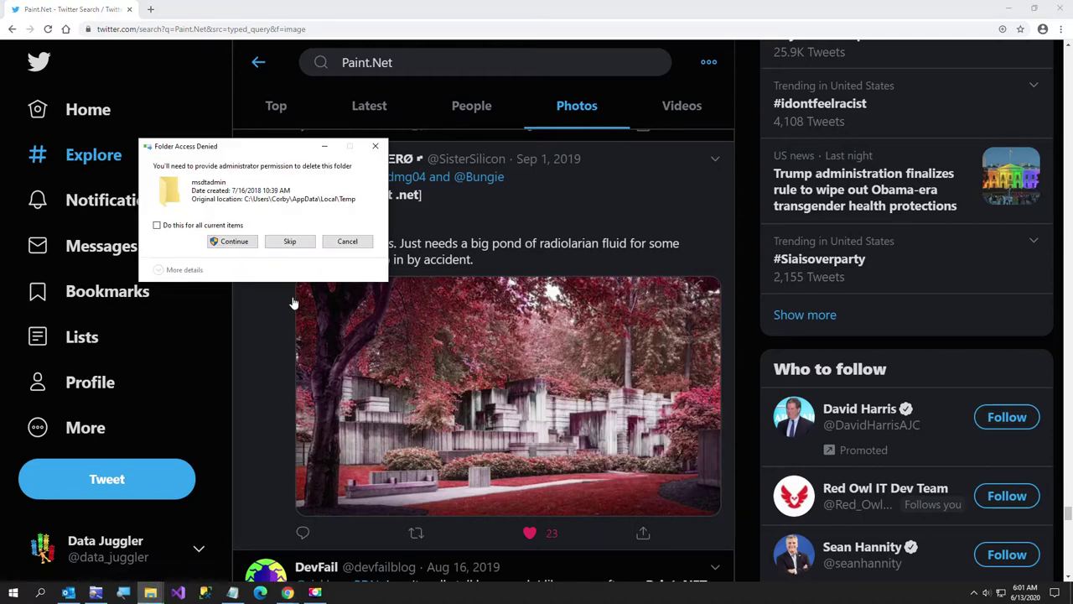
Continue the deletion with administrator permission for all items, then minimize its progress window
left_click(192, 229)
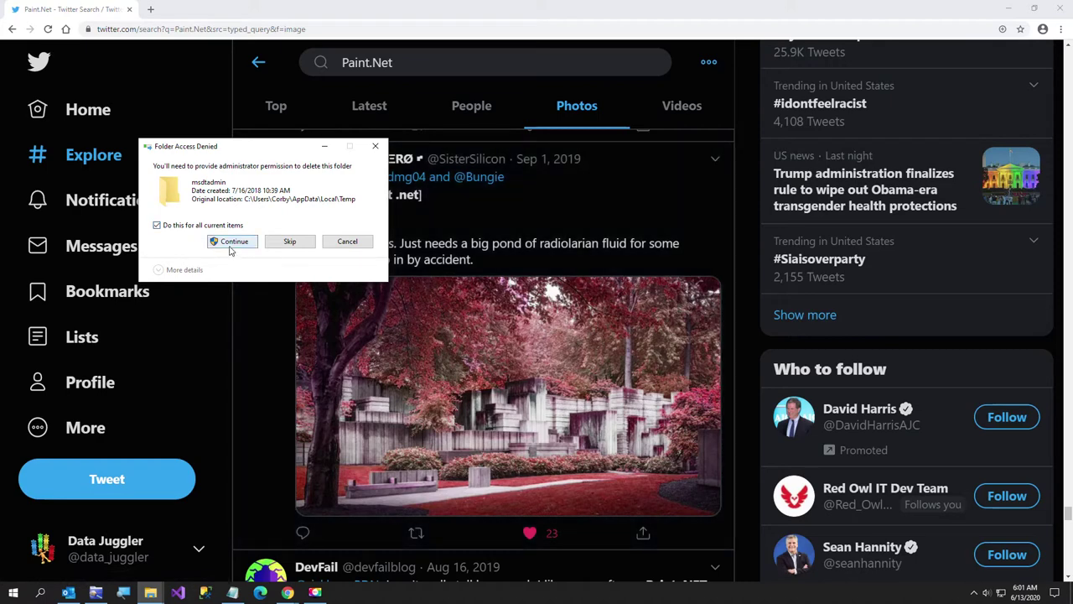
left_click(233, 241)
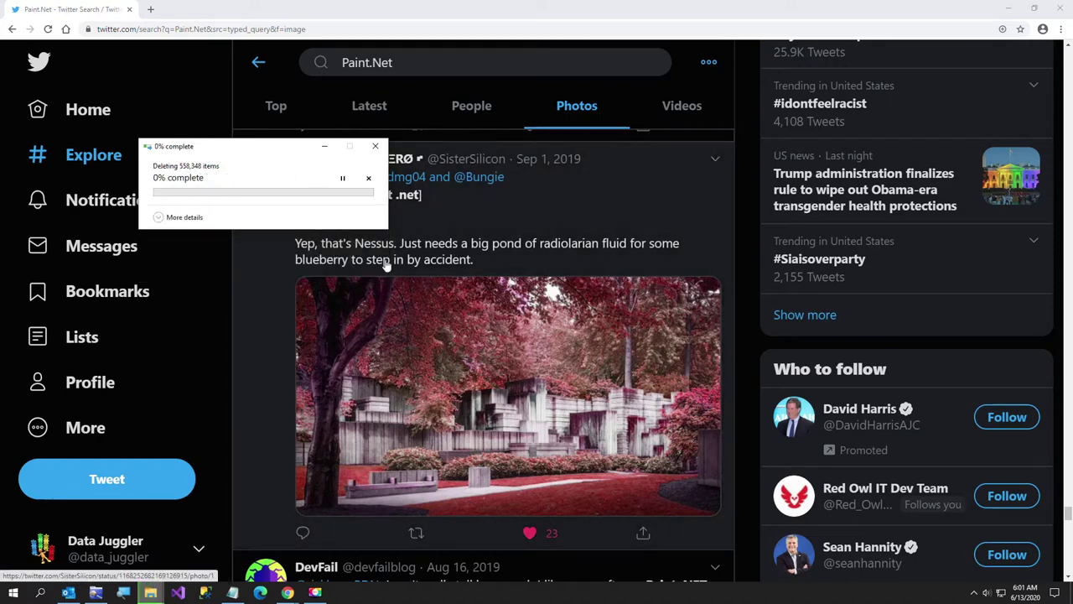
left_click(324, 146)
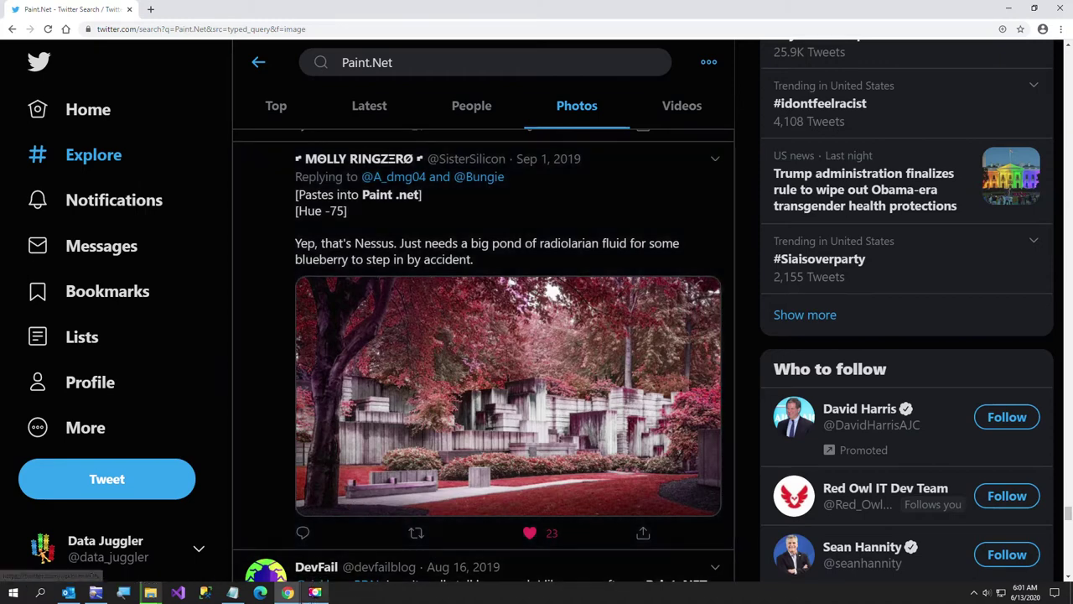
mouse_move(314, 592)
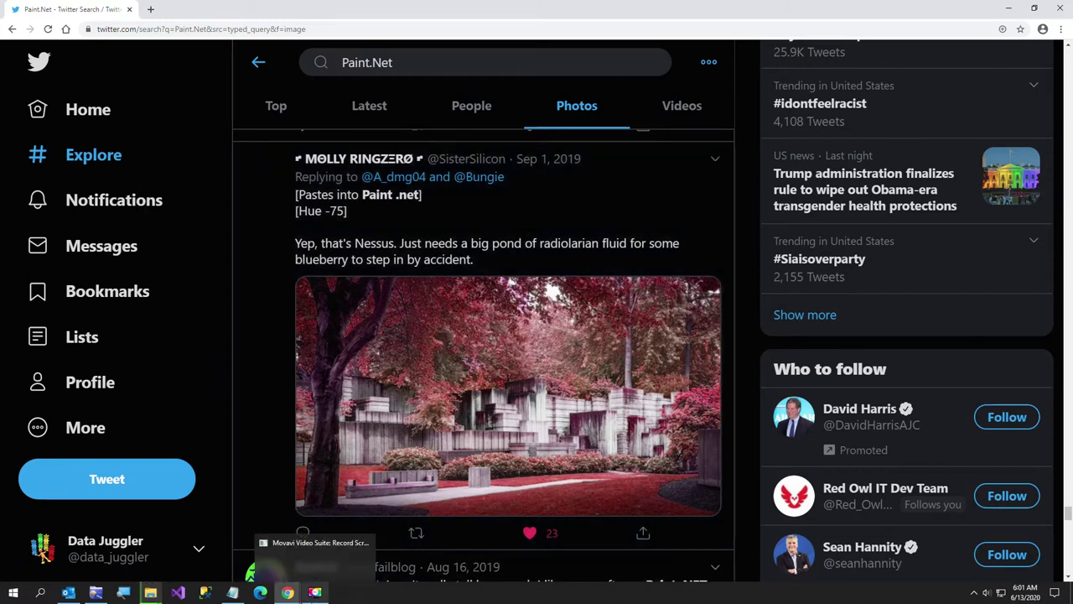
Launch Paint.NET and paste the copied park photo onto the new canvas
left_click(14, 594)
key("Escape")
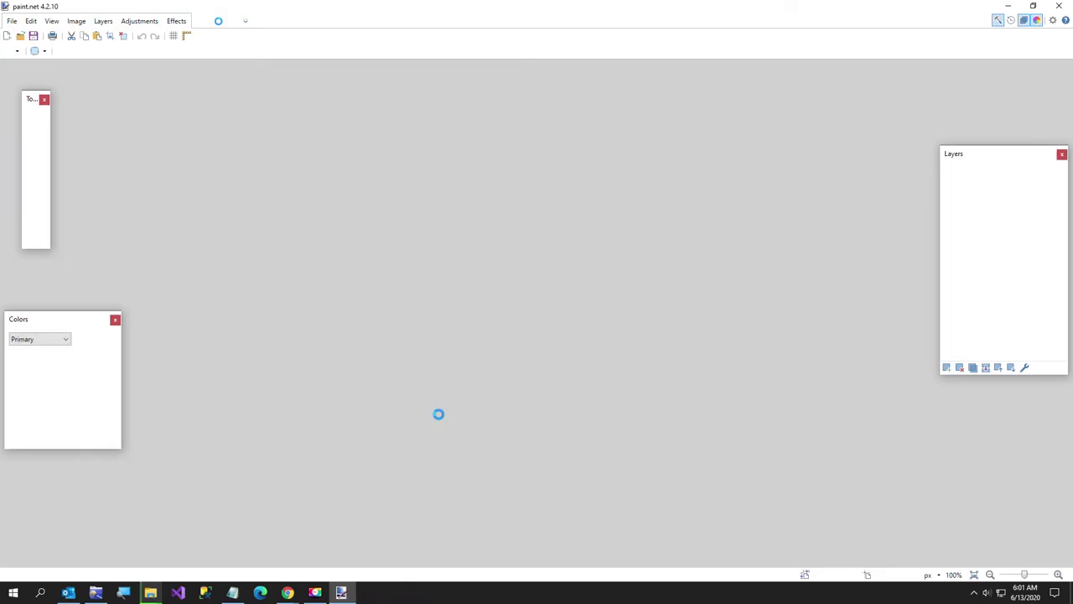
left_click(446, 411)
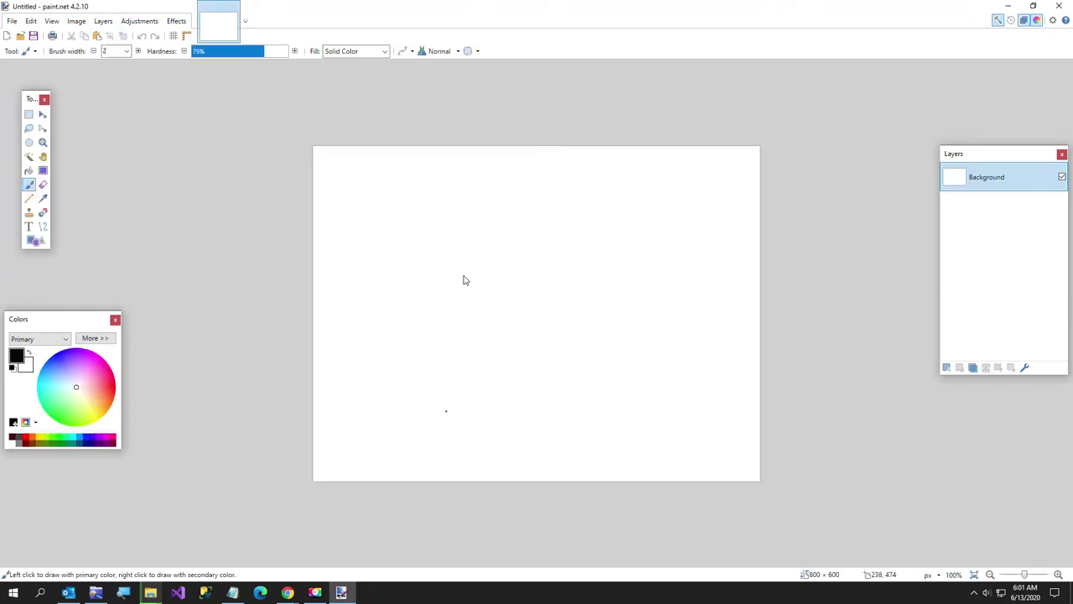
mouse_move(322, 595)
key("ctrl+v")
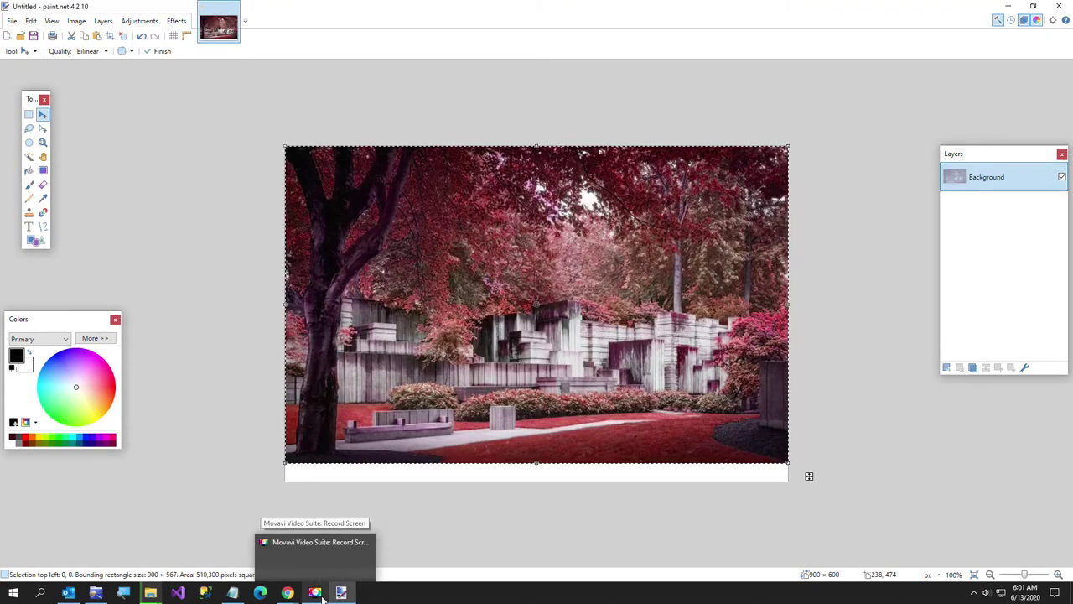
Crop the canvas to the 900 × 567 photo and switch to PixelDatabase.Net in Chrome
left_click(74, 22)
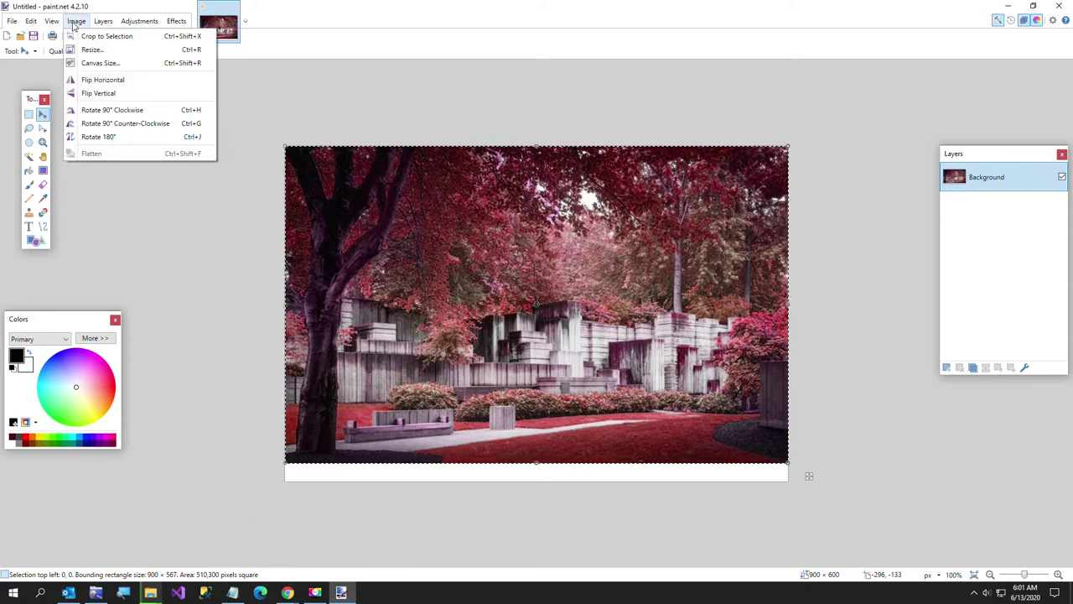
left_click(97, 36)
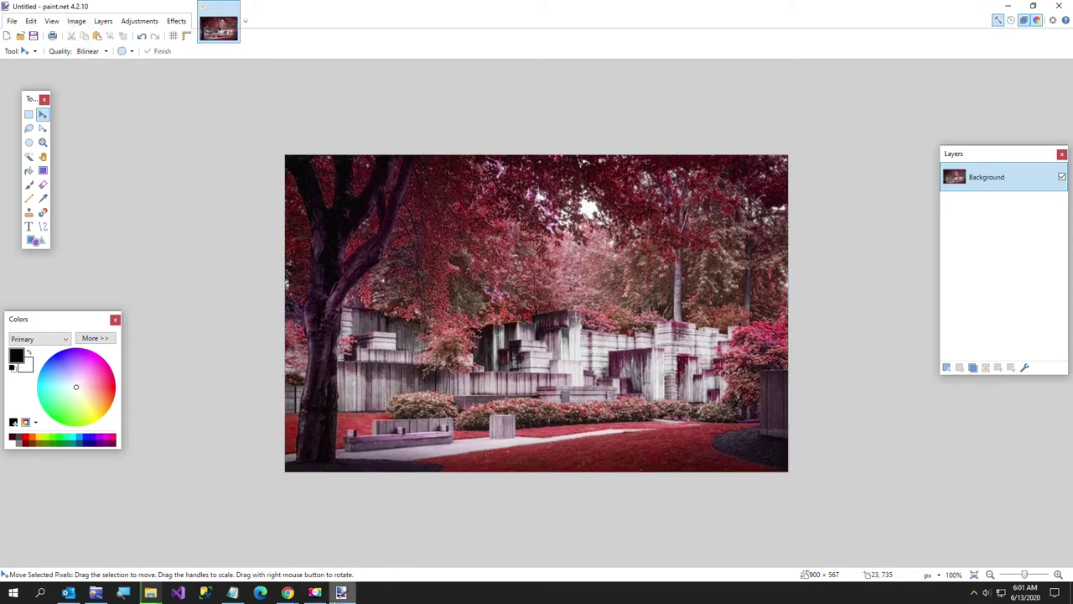
mouse_move(333, 592)
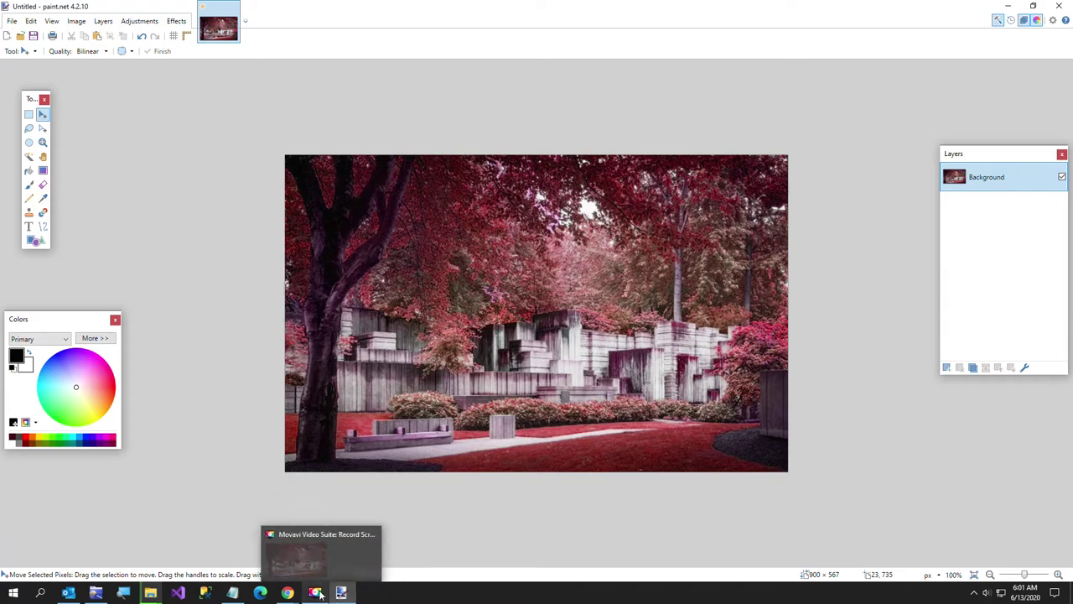
mouse_move(289, 592)
left_click(309, 573)
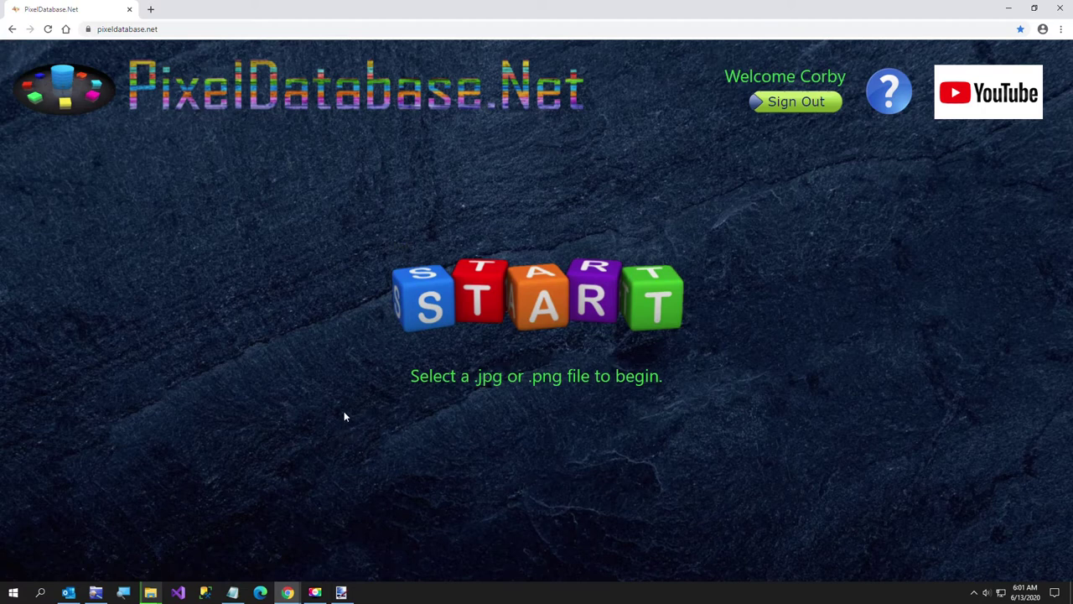
left_click(427, 323)
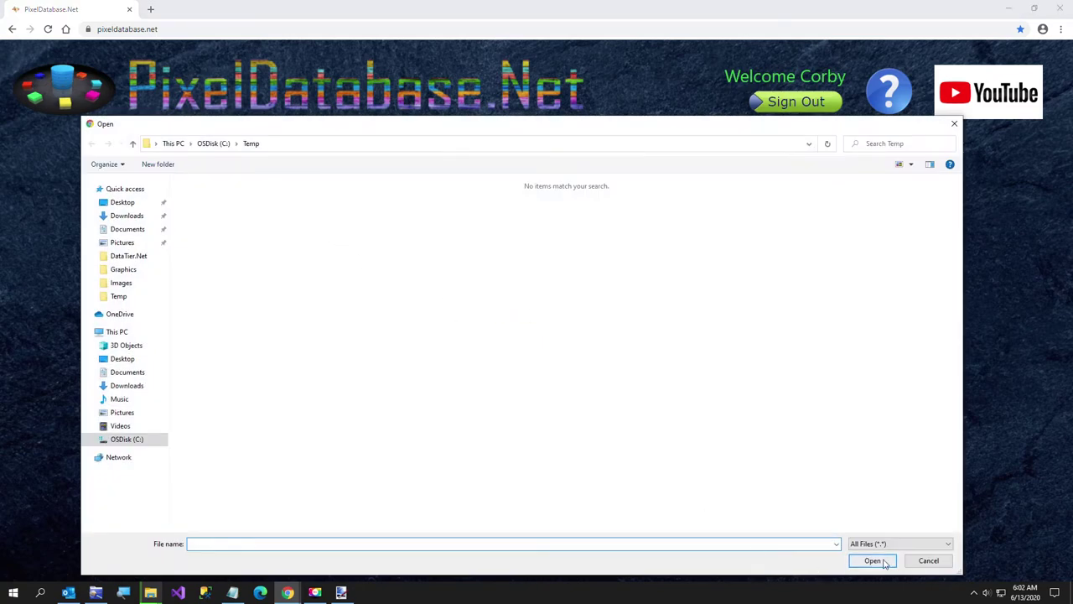
left_click(927, 562)
left_click(341, 593)
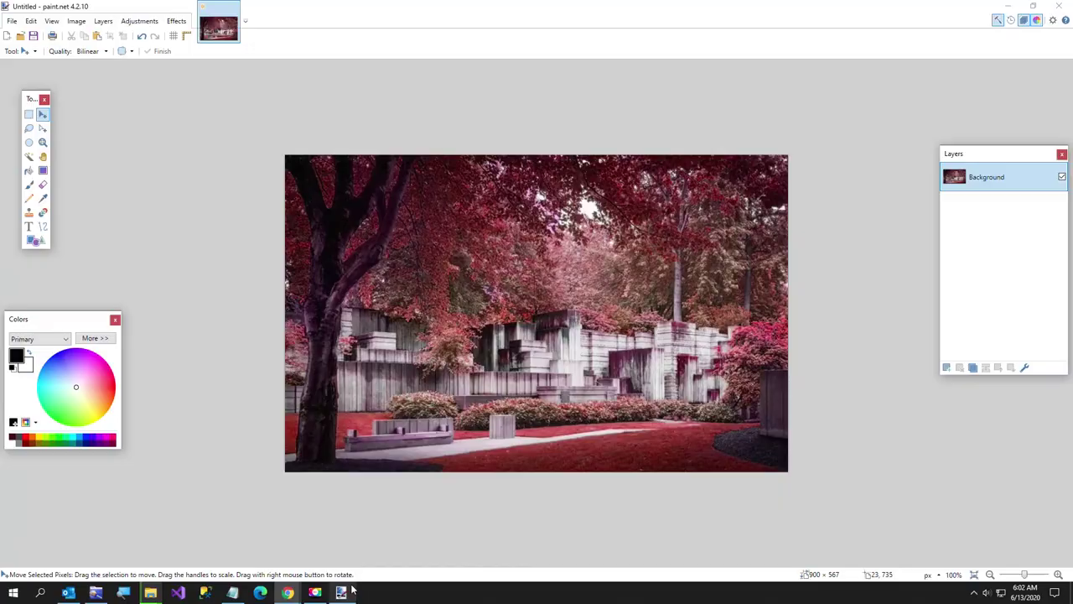
Save the cropped photo as Nessus.png in C:\Temp with default PNG settings
left_click(12, 20)
left_click(34, 120)
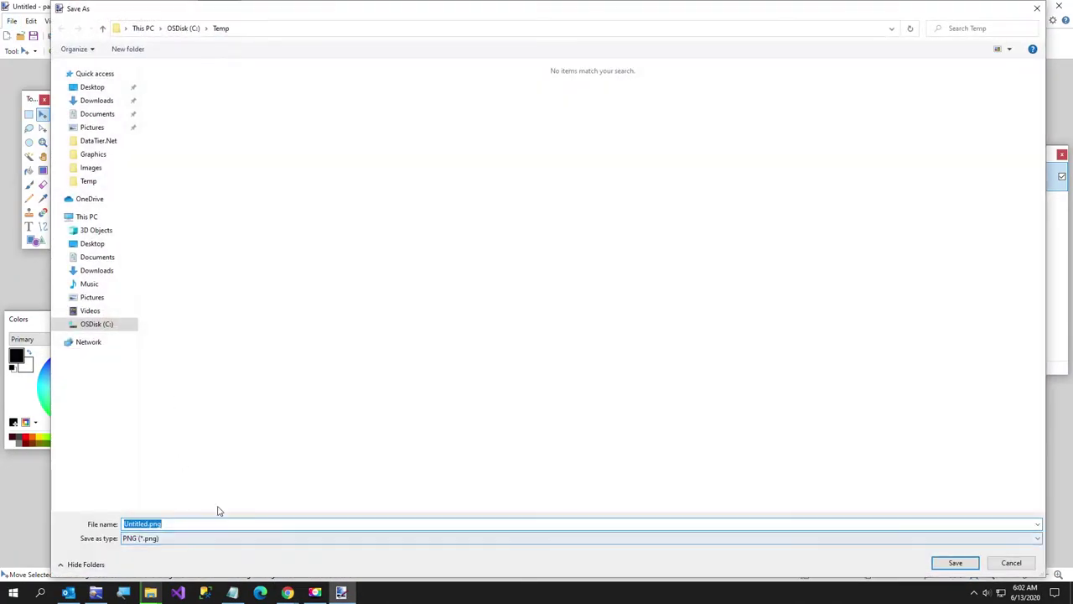
type("Nessus")
key("Return")
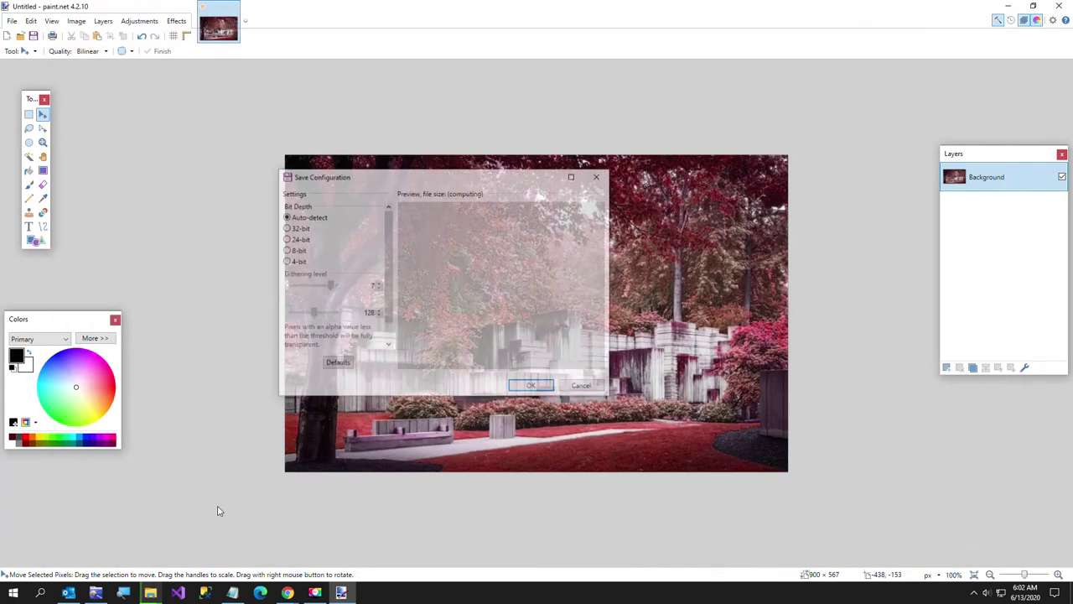
left_click(533, 387)
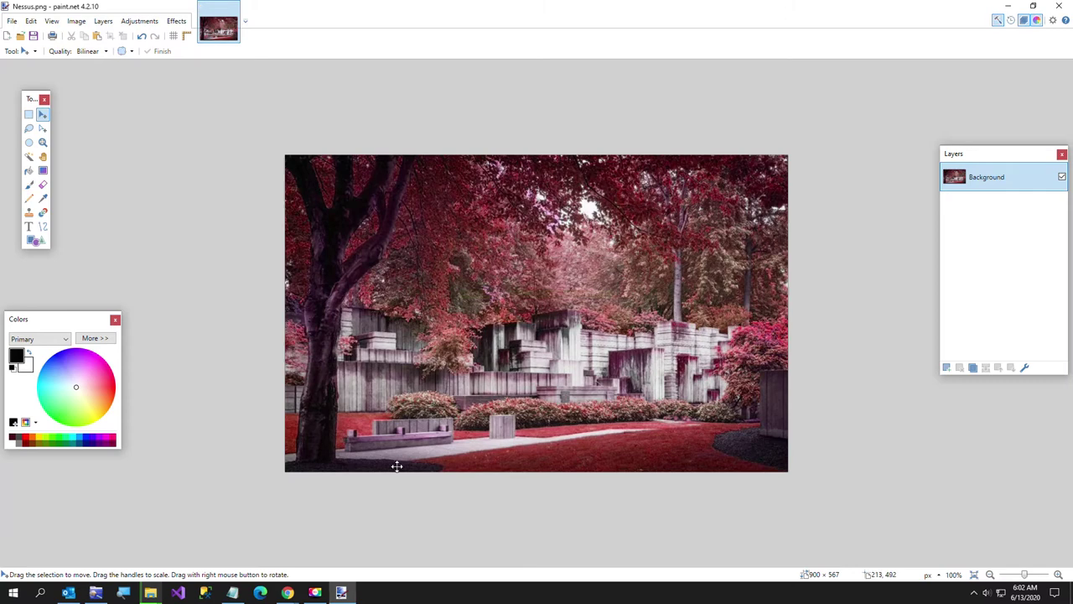
Return to PixelDatabase.Net in Chrome
mouse_move(343, 593)
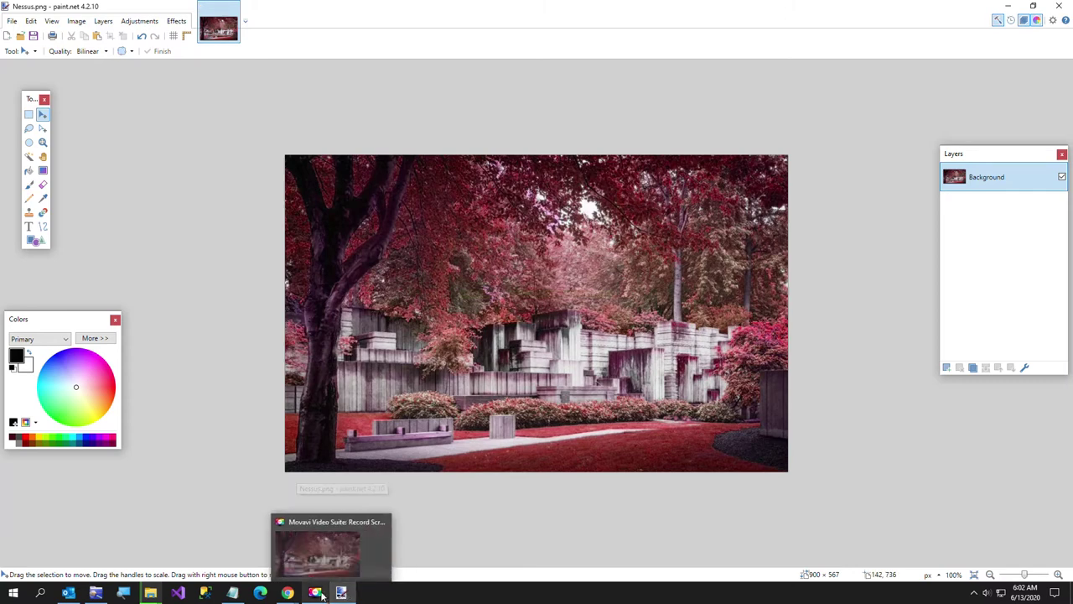
mouse_move(287, 593)
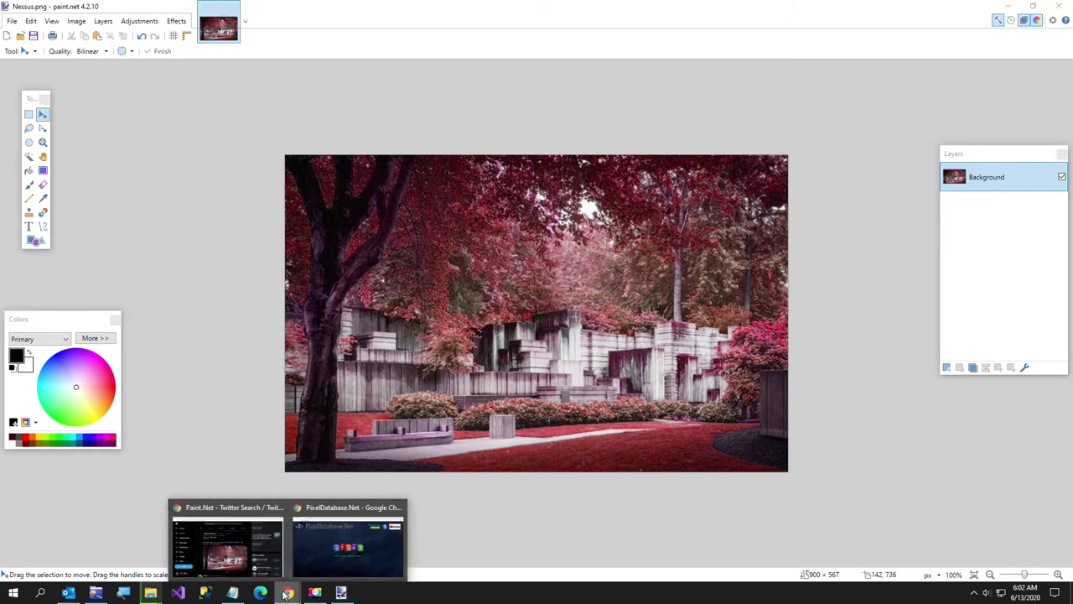
left_click(351, 545)
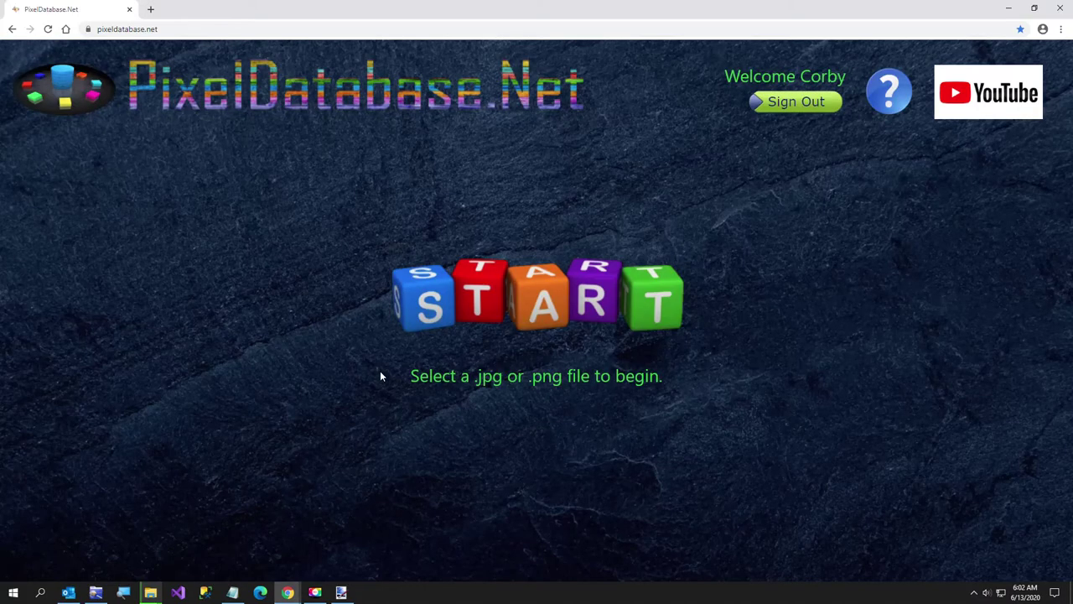
Load Nessus.png and sample a lawn pixel with the Color Picker, reading RGB 64, 41, 57
left_click(420, 321)
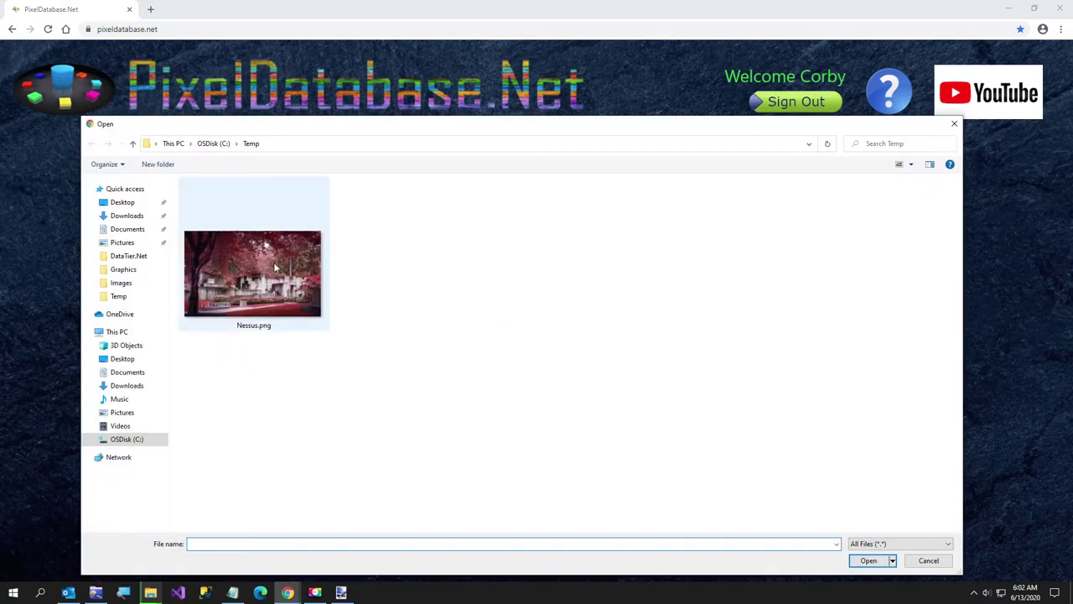
double_click(274, 262)
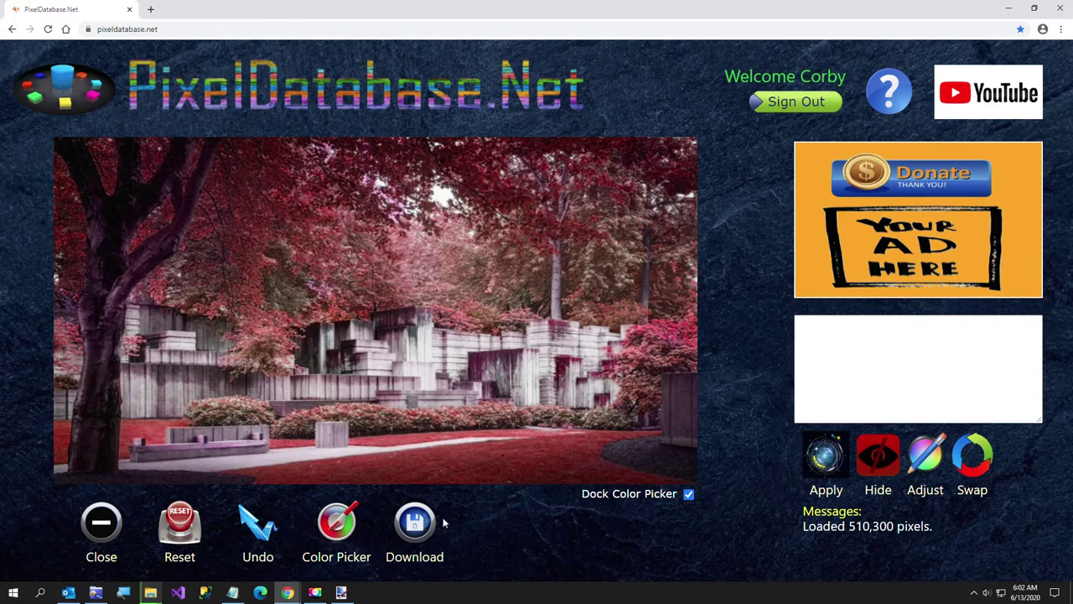
left_click(339, 527)
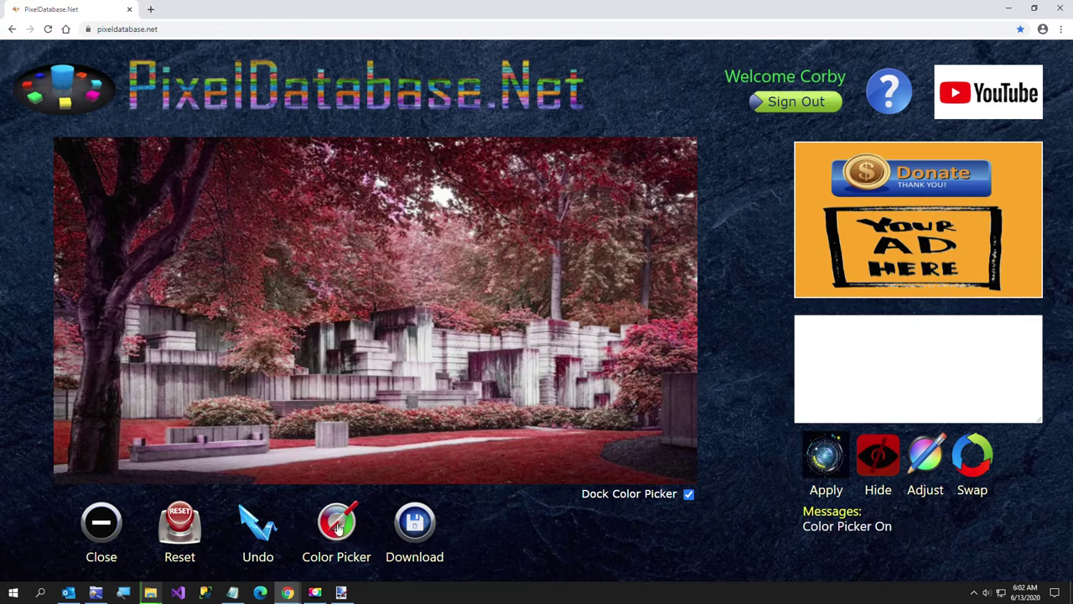
left_click(280, 390)
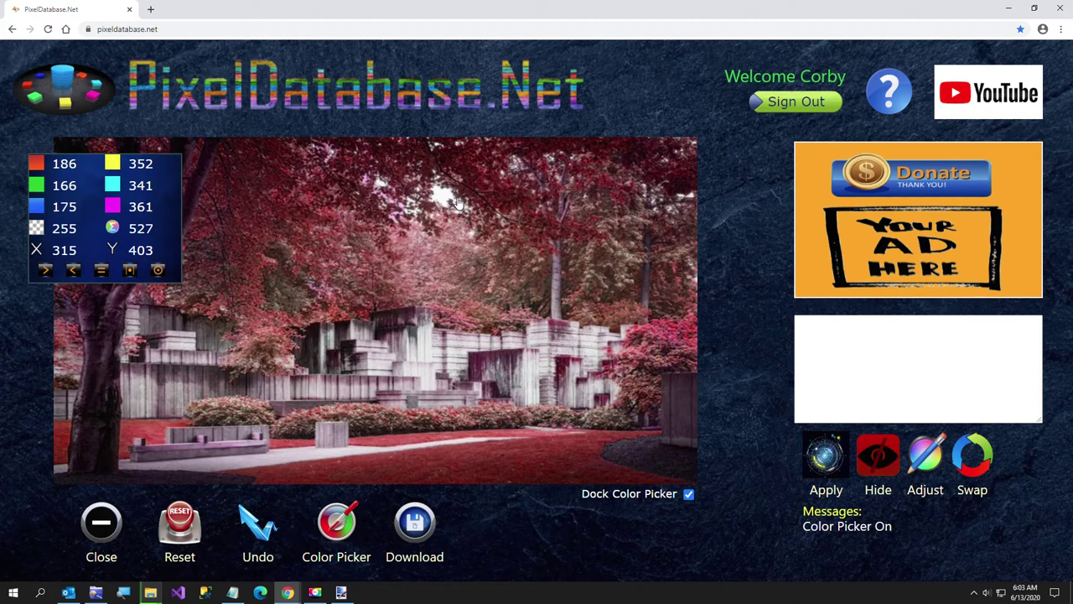
Start a Swap Green Red query with the condition Where Y > 458
left_click(977, 462)
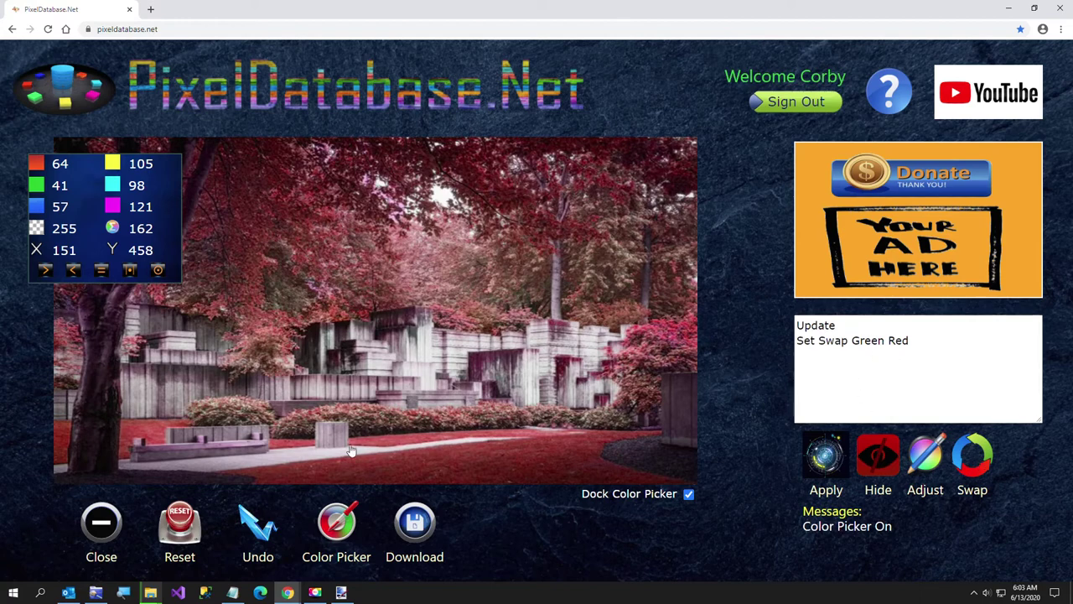
left_click(927, 334)
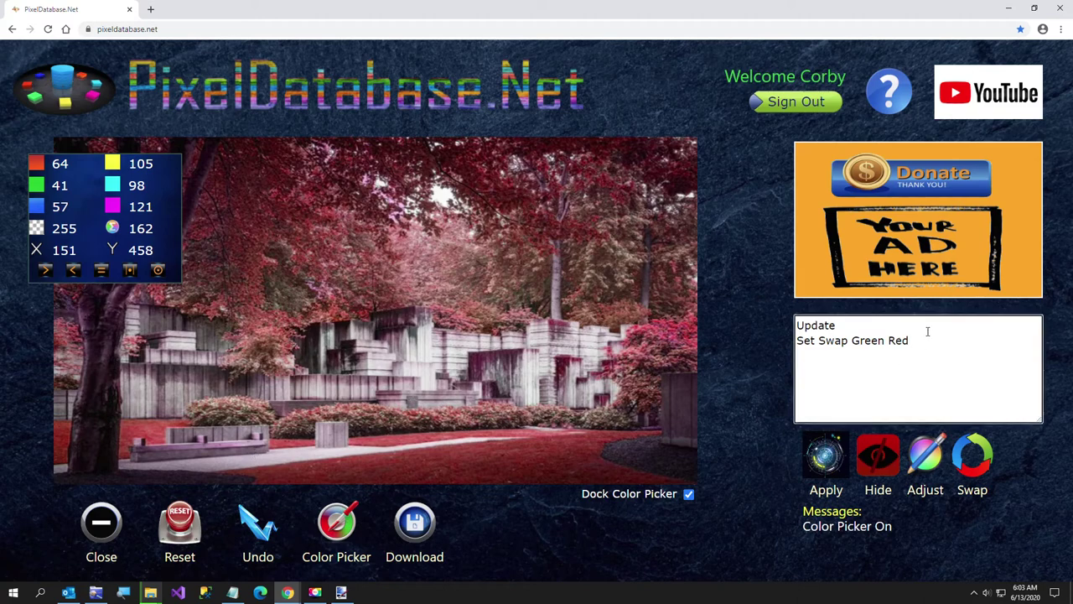
type("Where")
left_click(113, 251)
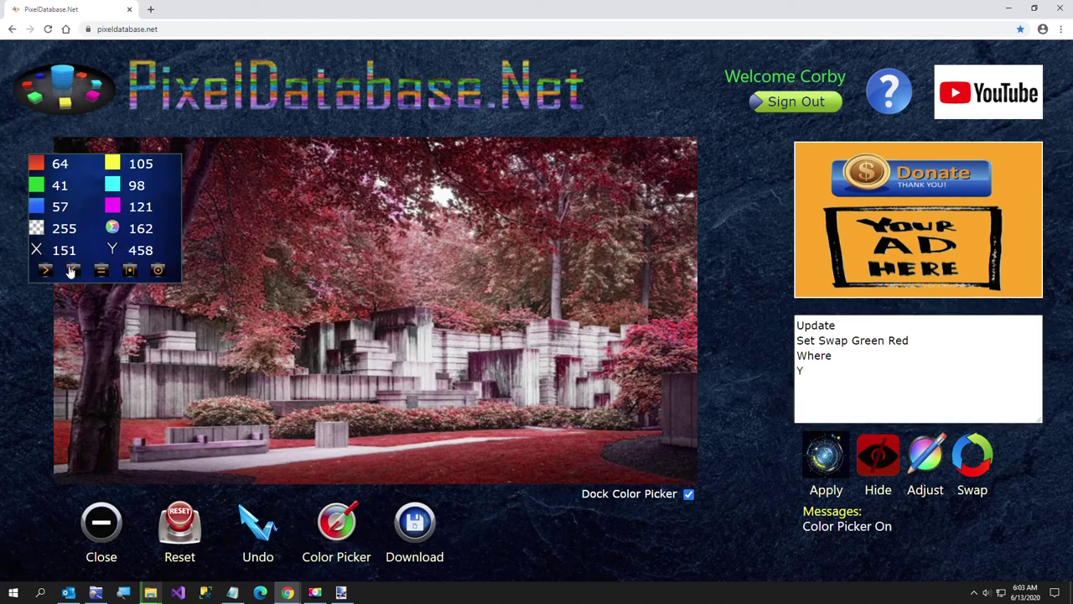
left_click(45, 270)
left_click(140, 251)
left_click(851, 374)
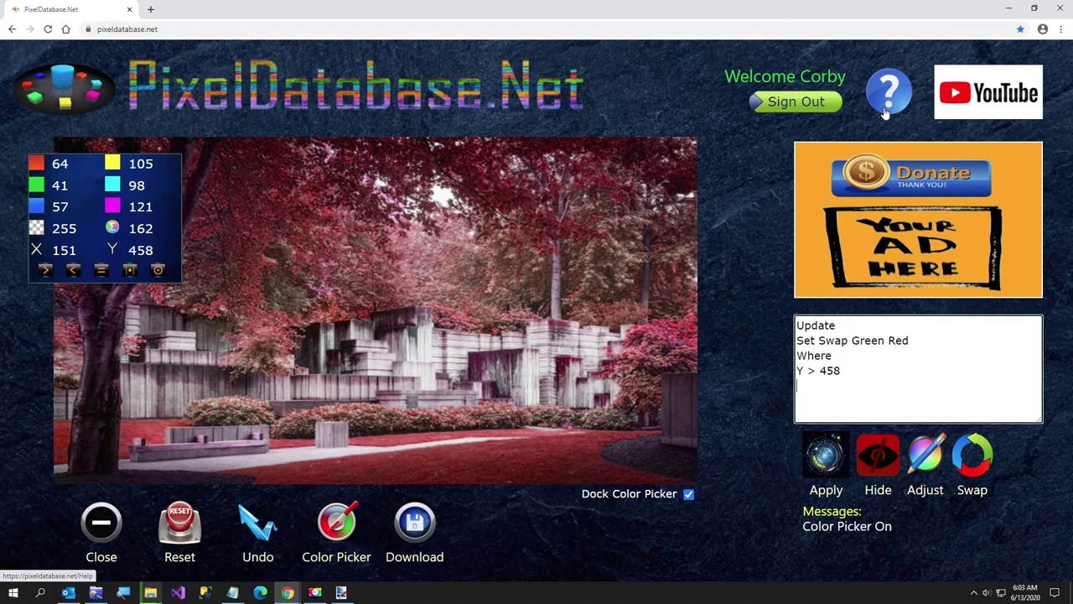
Sample another lawn pixel, add BlueRedDifference < -30 to the query, and run it
left_click(461, 456)
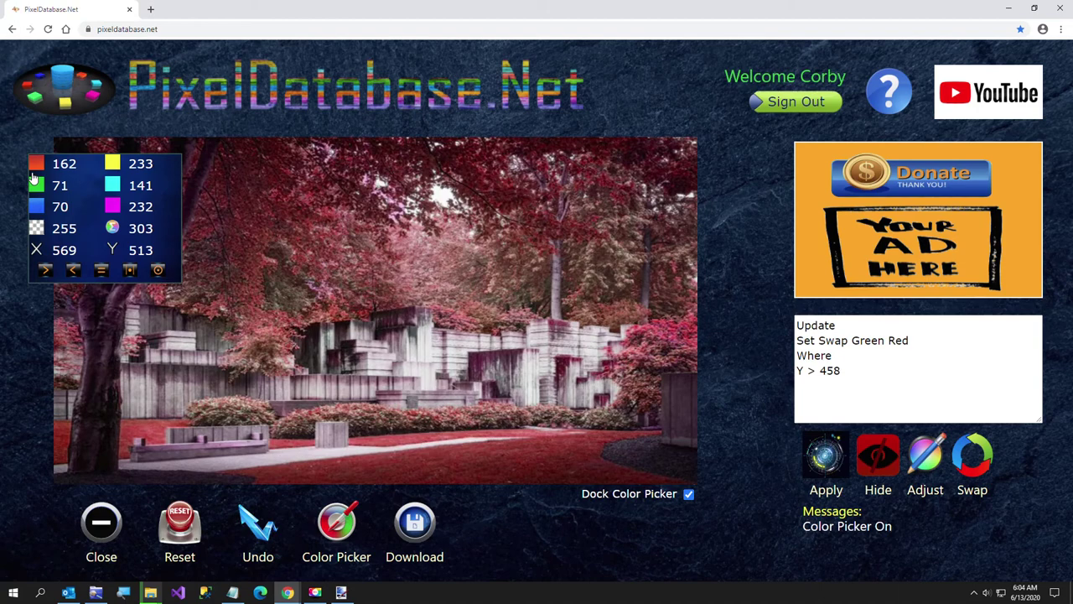
left_click(853, 375)
key("Return")
type("Total")
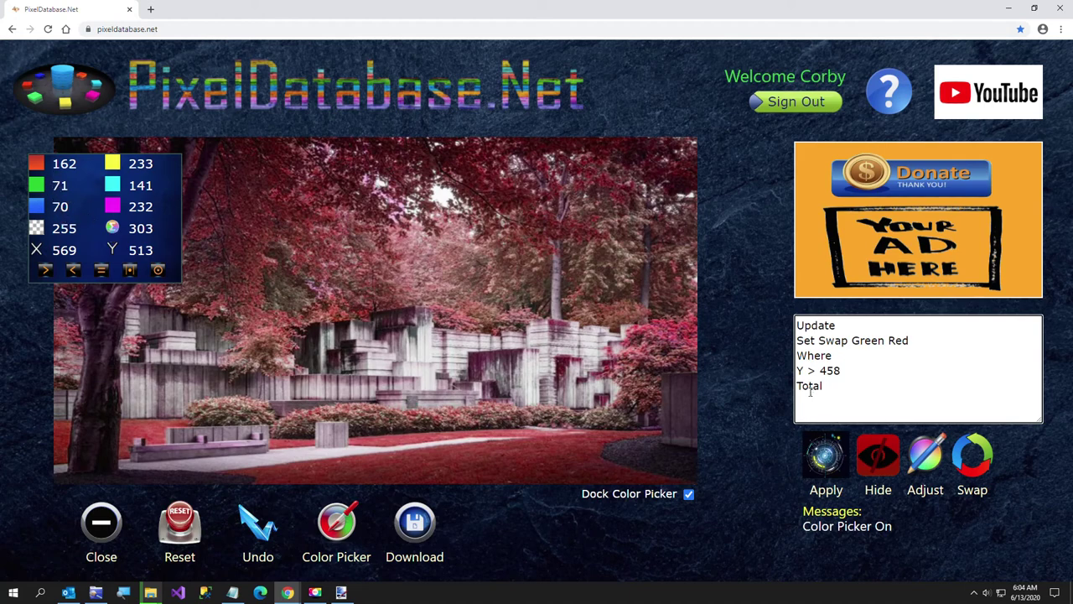
key("shift+Home")
type("BlueRedDifference")
type("< -30")
left_click(821, 463)
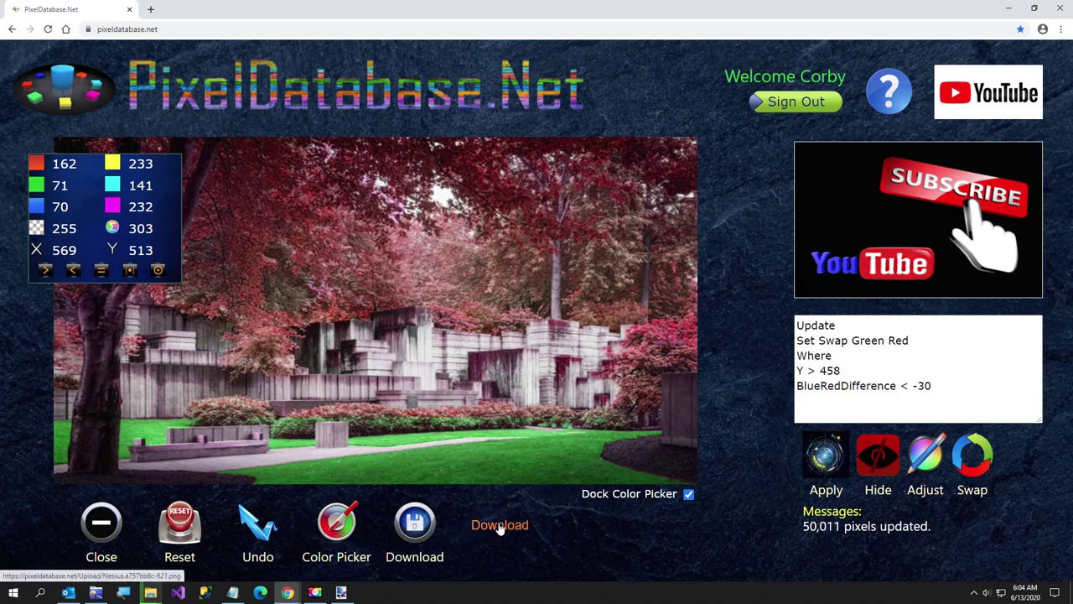
Download the green-lawn result from the orange Download link
left_click(499, 527)
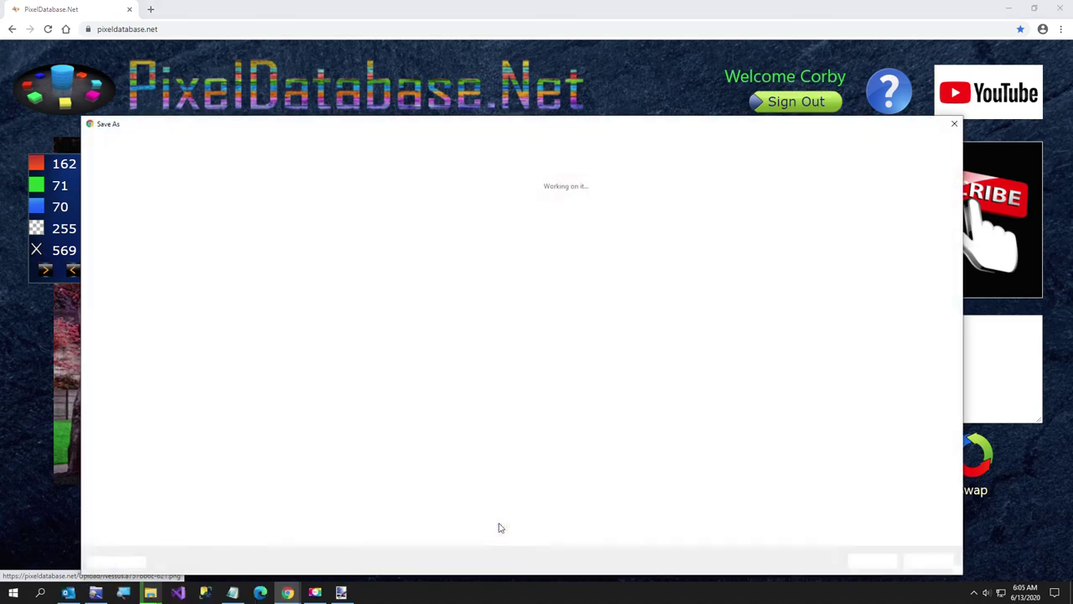
Save the download as NessusGreenGrass.png and open it from the download bar
key("End")
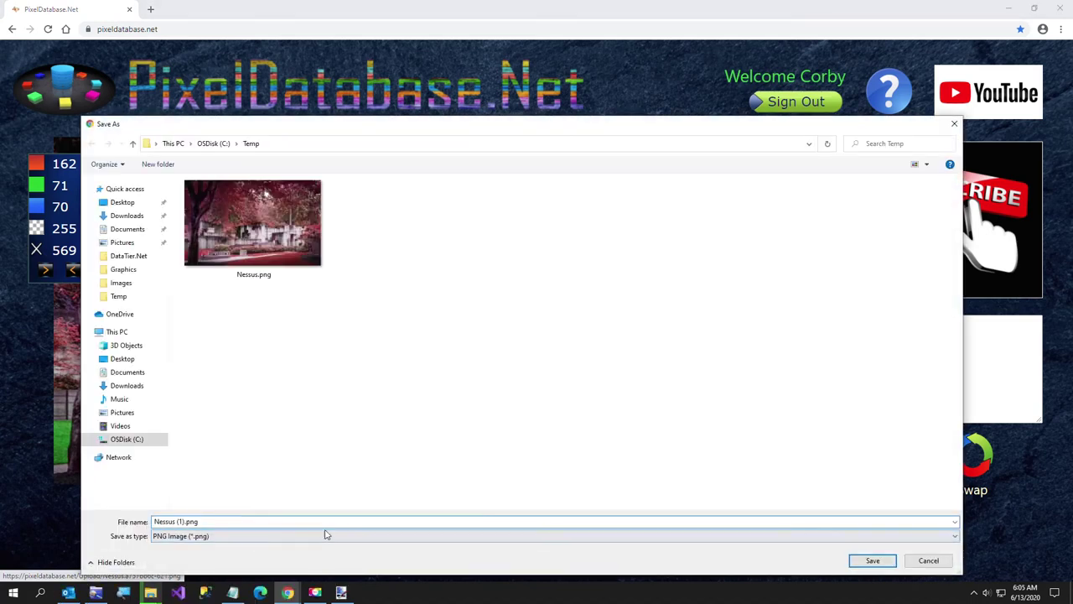
key("BackSpace")
key("BackSpace")
key("BackSpace")
key("BackSpace")
key("BackSpace")
key("BackSpace")
key("BackSpace")
key("BackSpace")
type("GreenGrass")
key("Return")
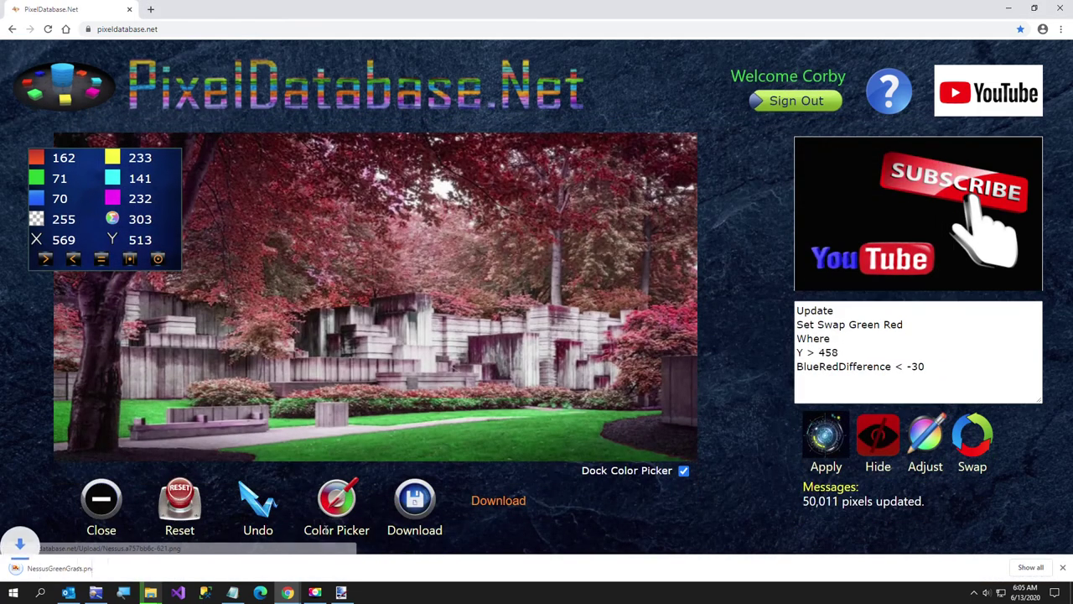
left_click(116, 568)
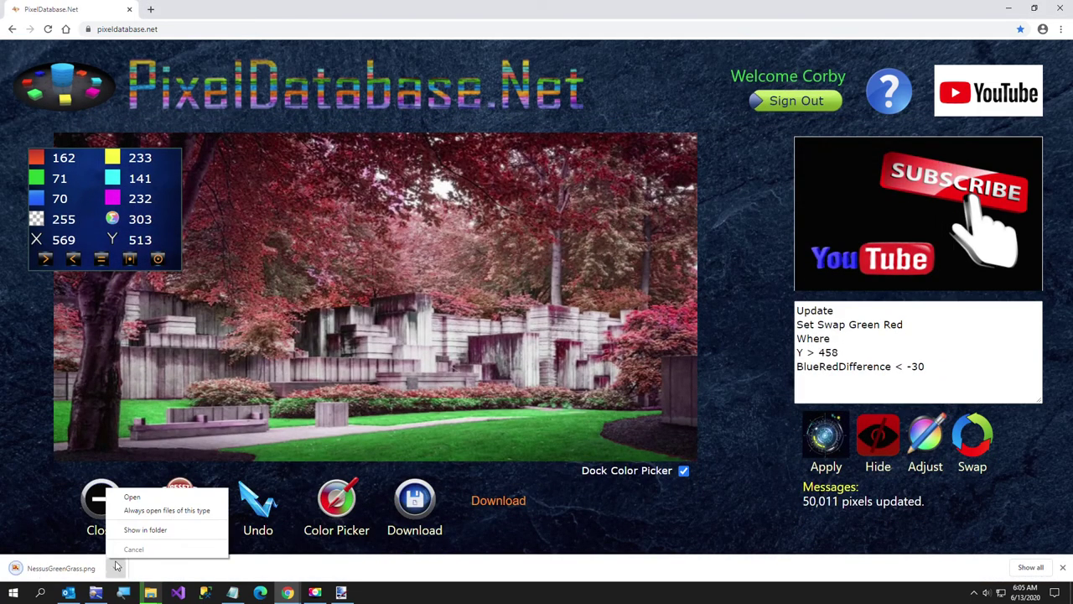
left_click(126, 501)
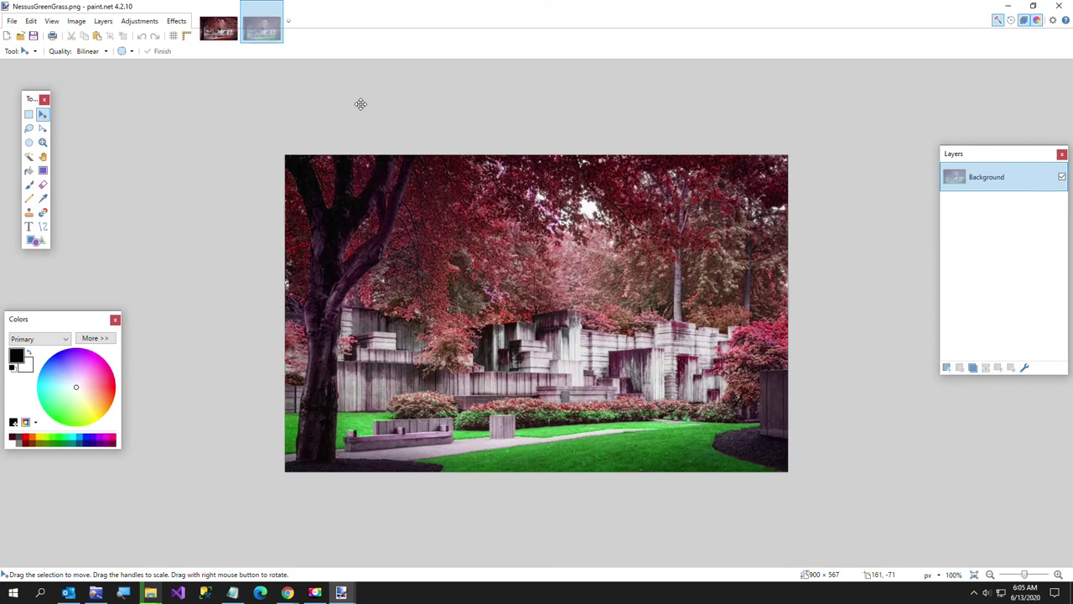
Toggle between the Nessus.png and NessusGreenGrass tabs to compare red and green lawns
left_click(218, 34)
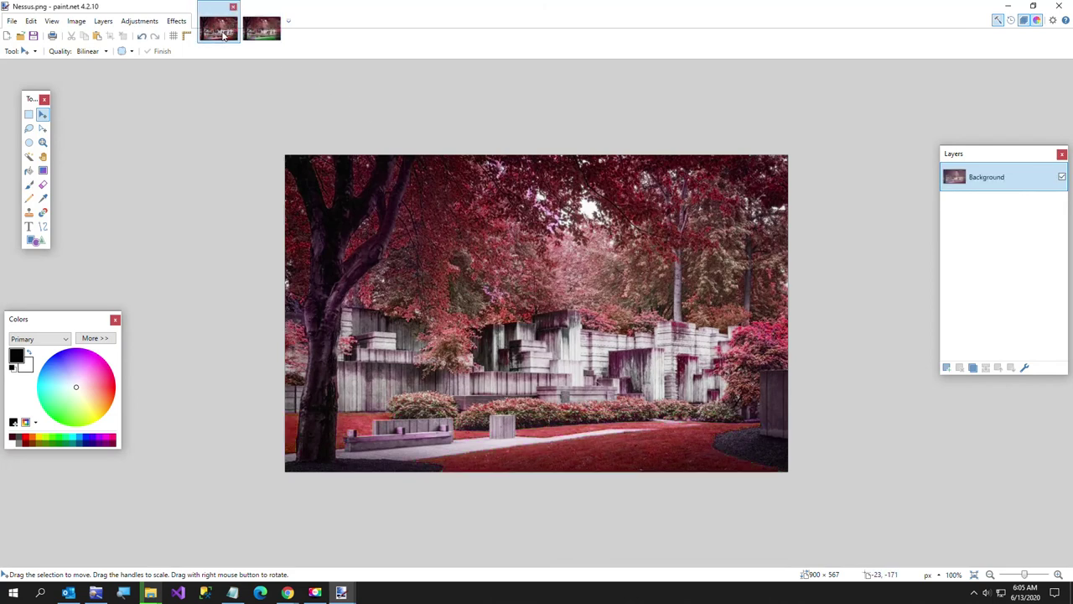
left_click(260, 29)
left_click(218, 30)
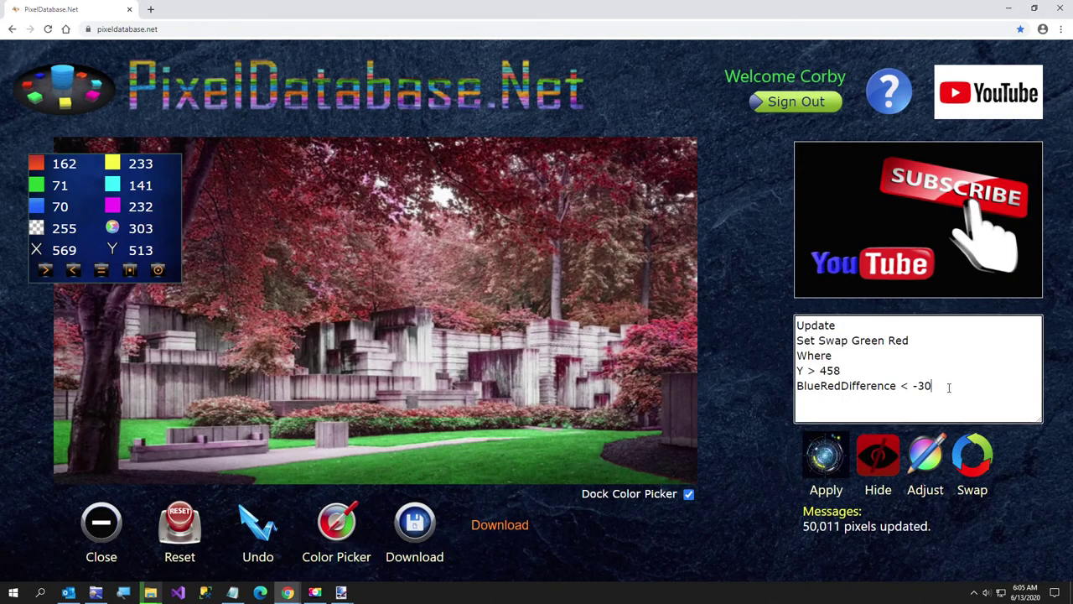
left_click_drag(948, 387, 779, 330)
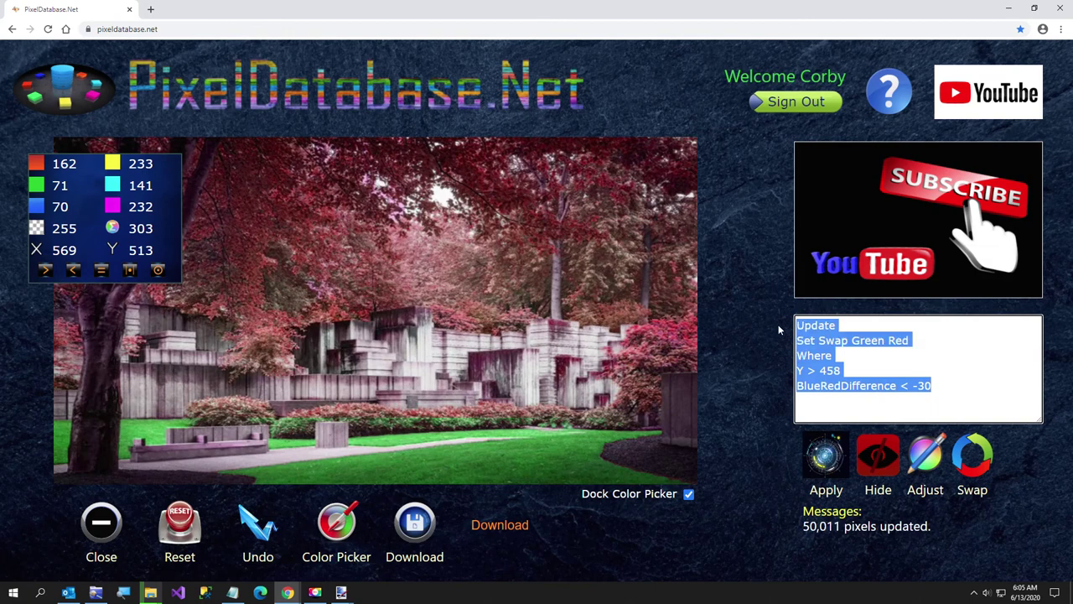
left_click(846, 369)
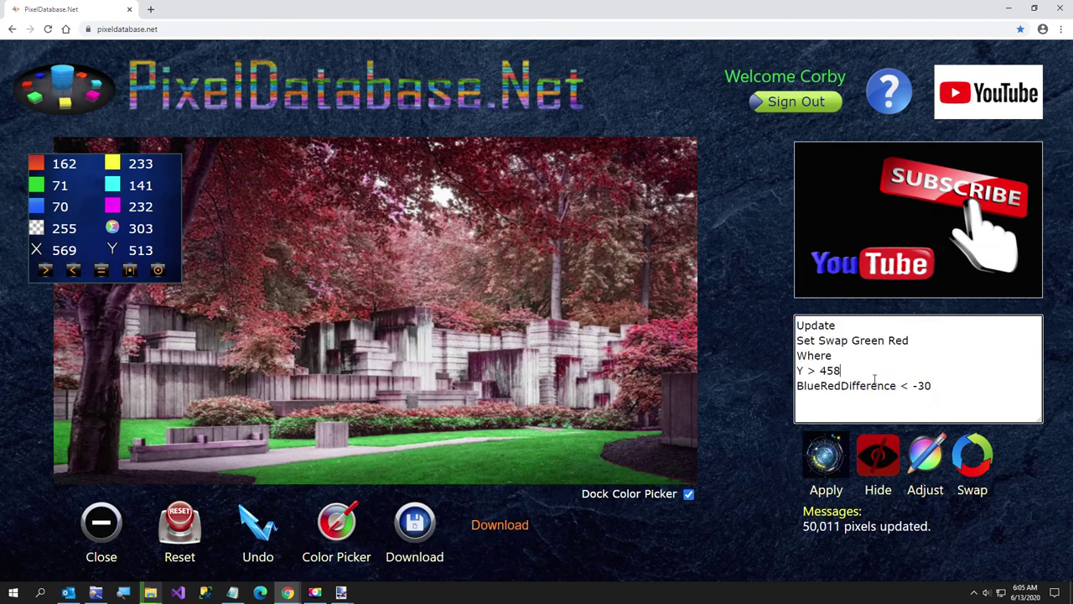